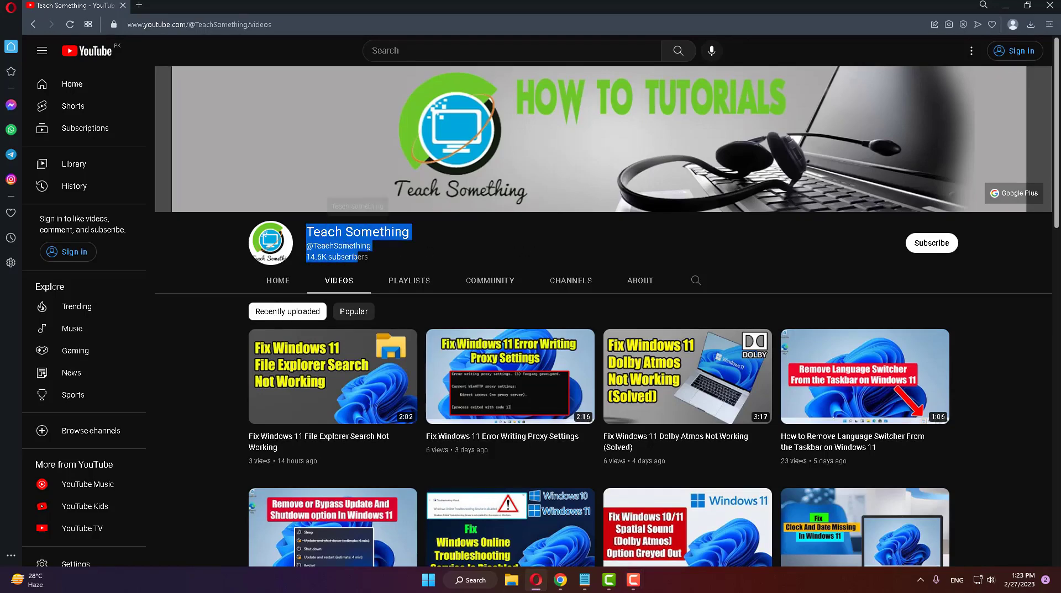
Show the 'Fix Error 0x80070091' note in Notepad, then minimize it and Opera.
left_click(419, 250)
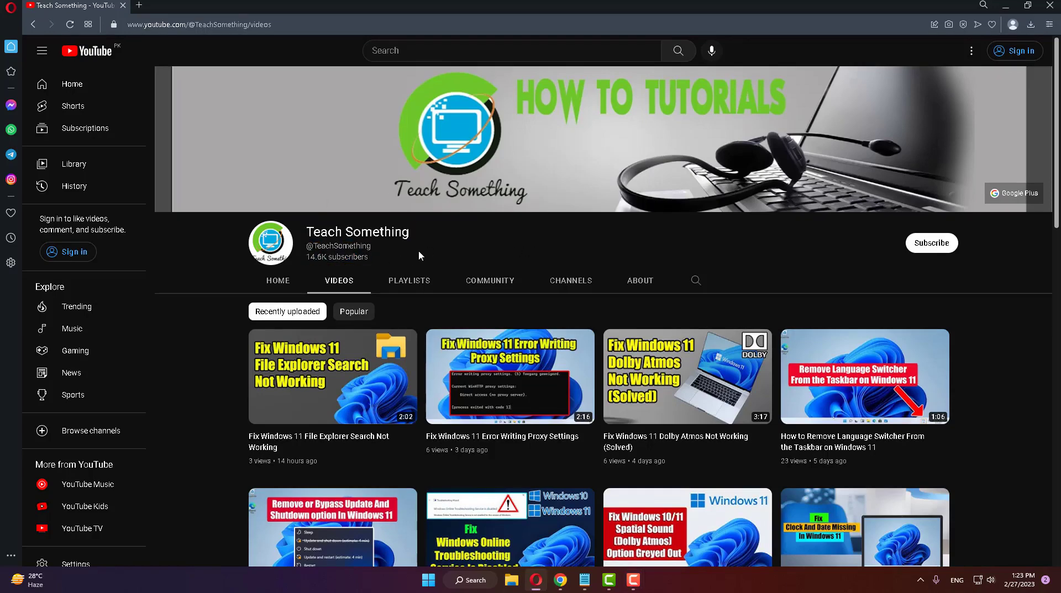
left_click(583, 582)
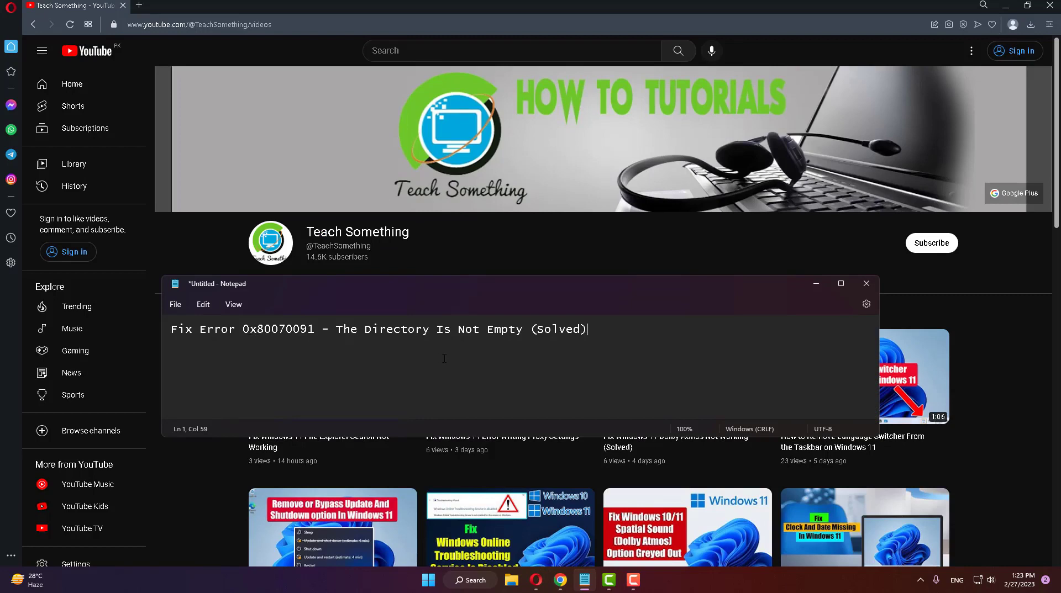
left_click(814, 284)
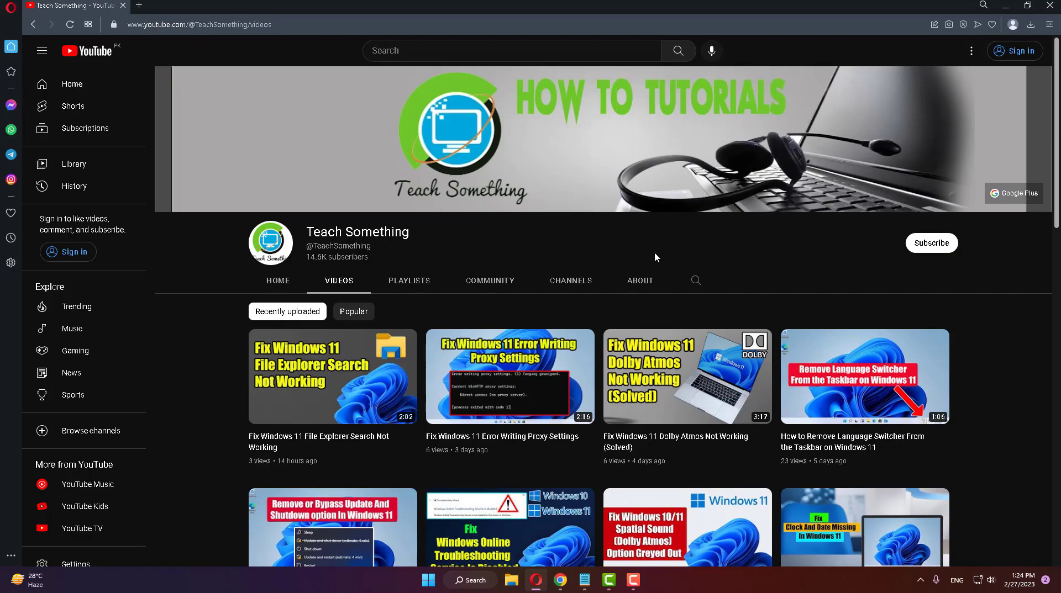
Open the working folder's Advanced Security Settings and start changing its owner.
left_click(1005, 5)
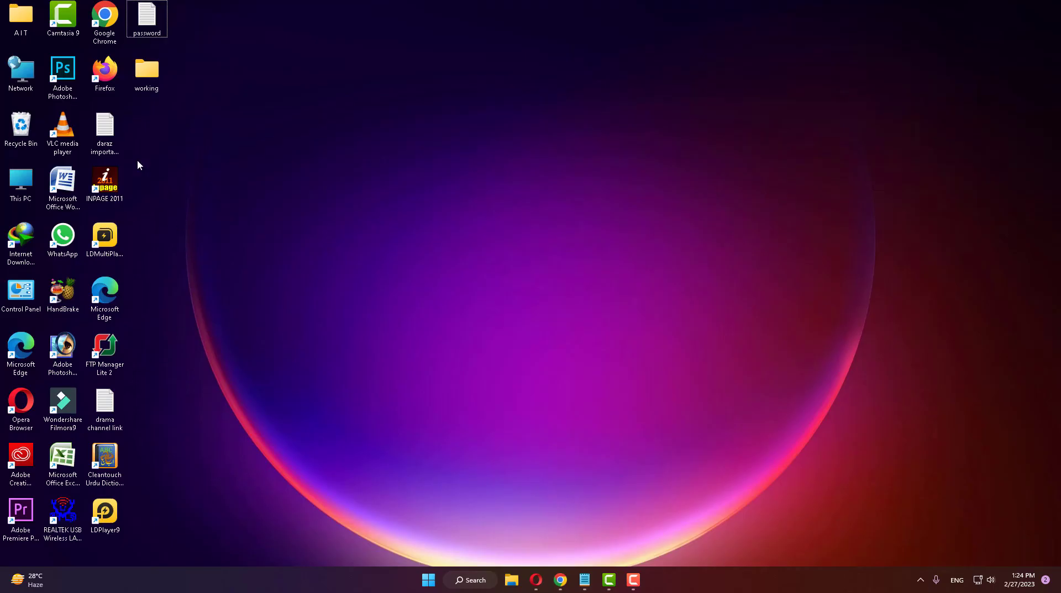
right_click(150, 70)
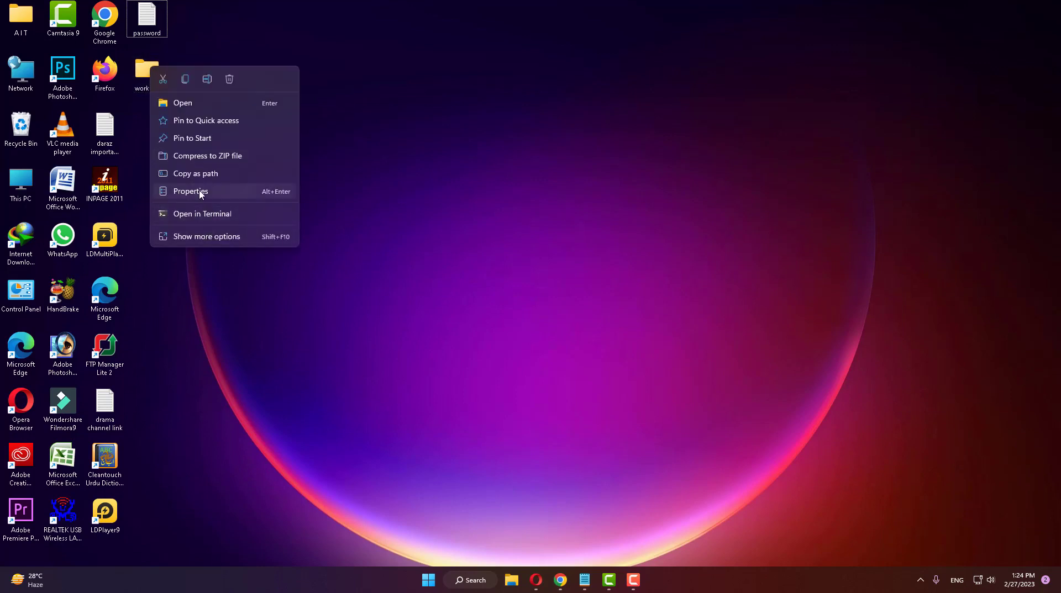
left_click(212, 193)
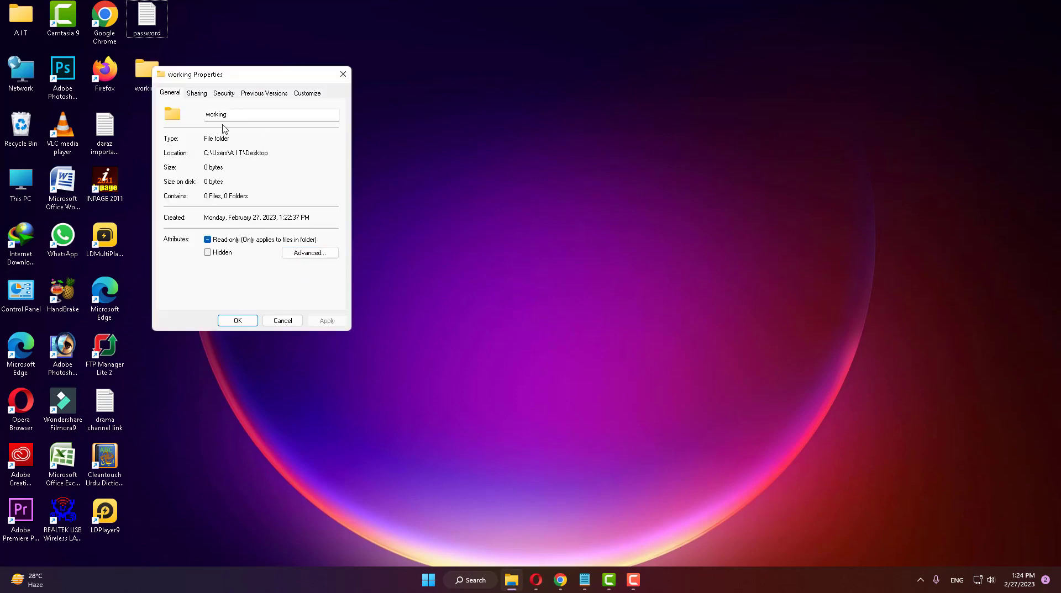
left_click(226, 95)
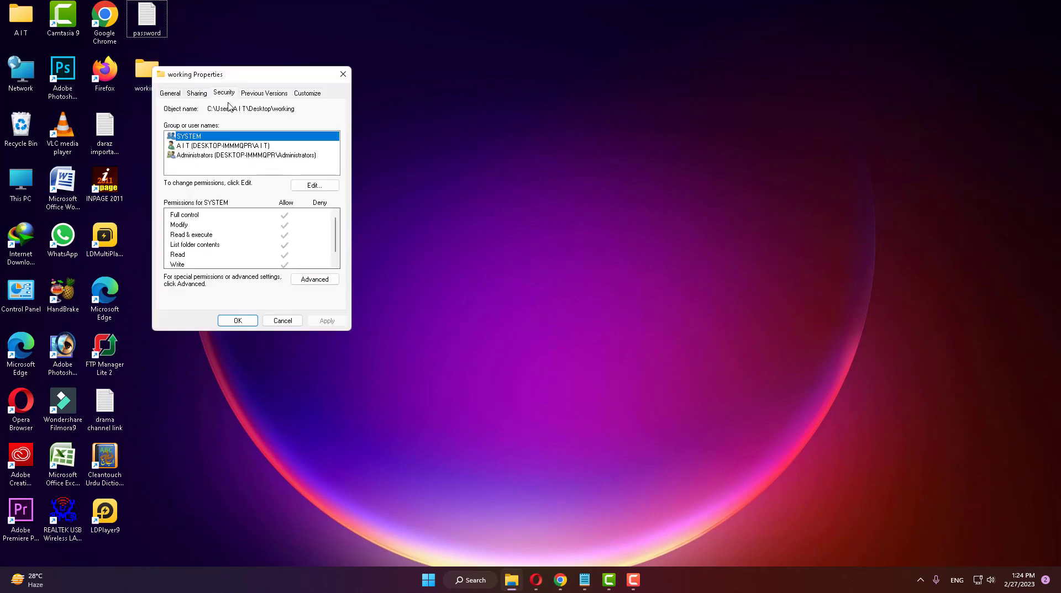
left_click(315, 280)
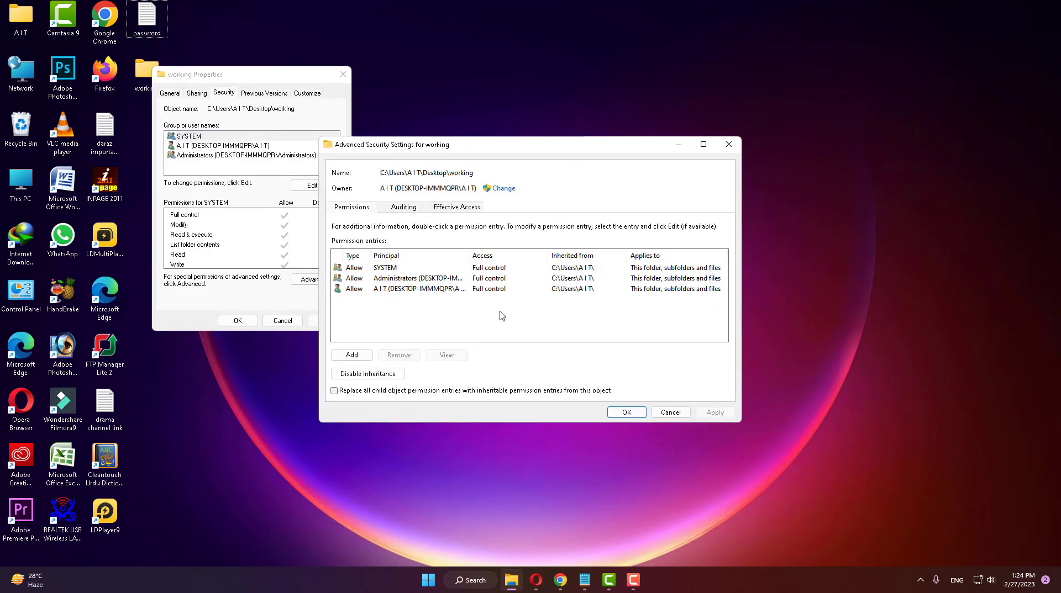
left_click(500, 189)
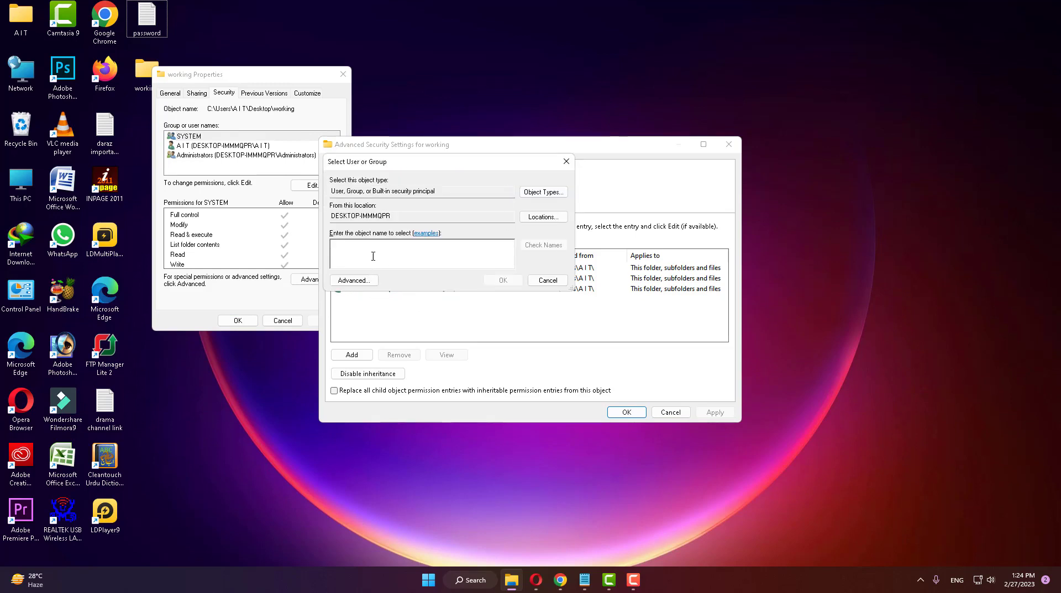
Run echo %username% in Command Prompt and select the printed account name.
key("super+s")
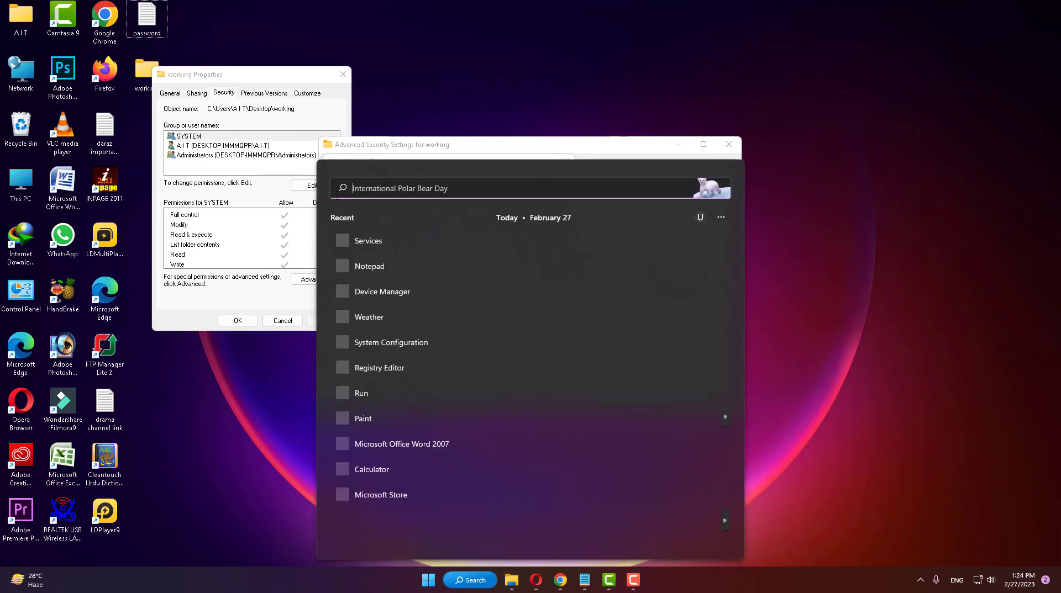
type("cmd")
left_click(376, 282)
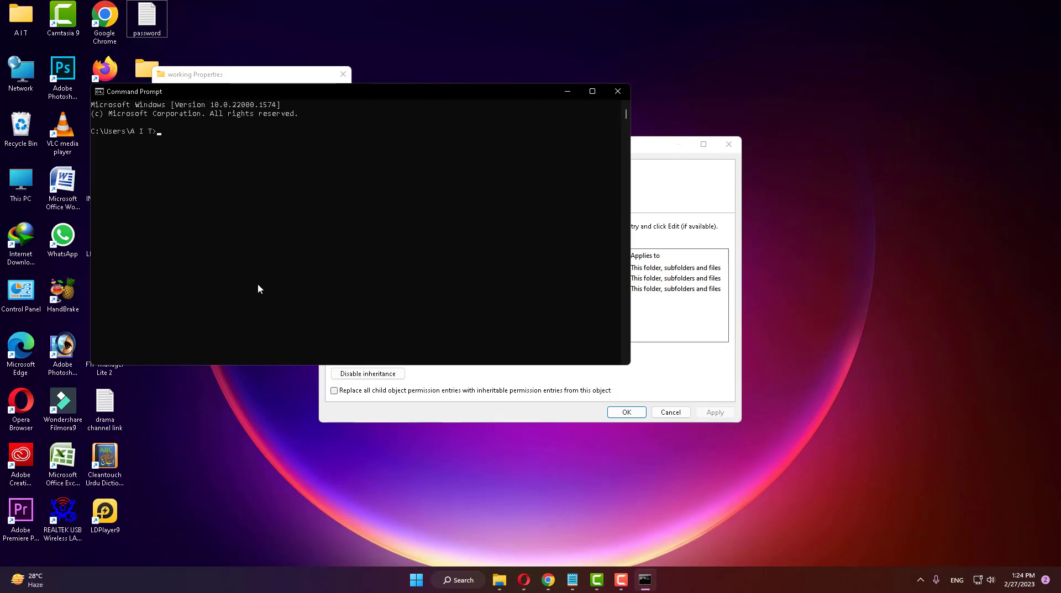
type("echo")
type(" %username")
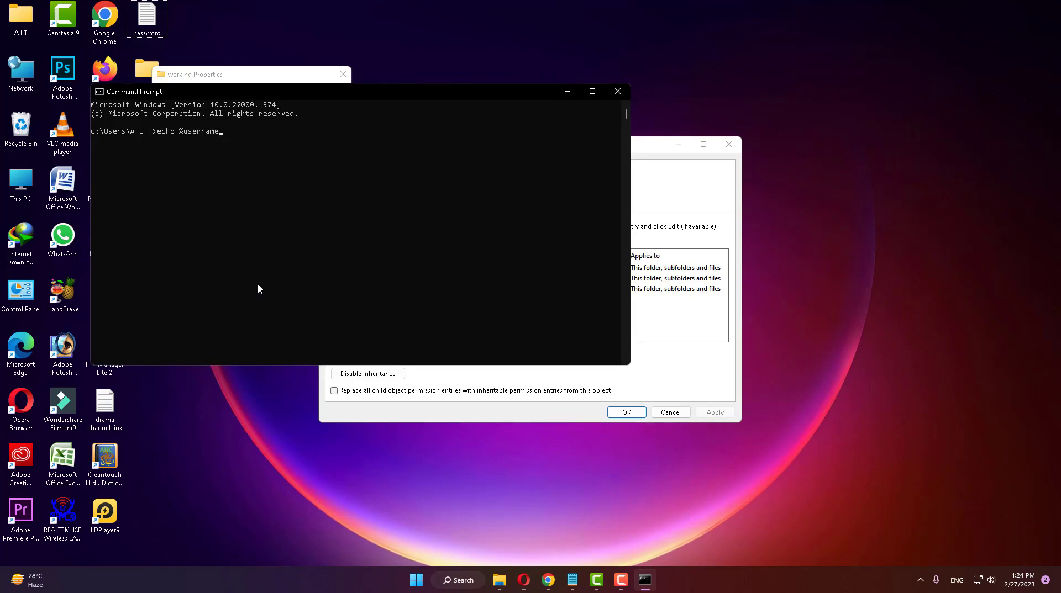
type("%")
key("Return")
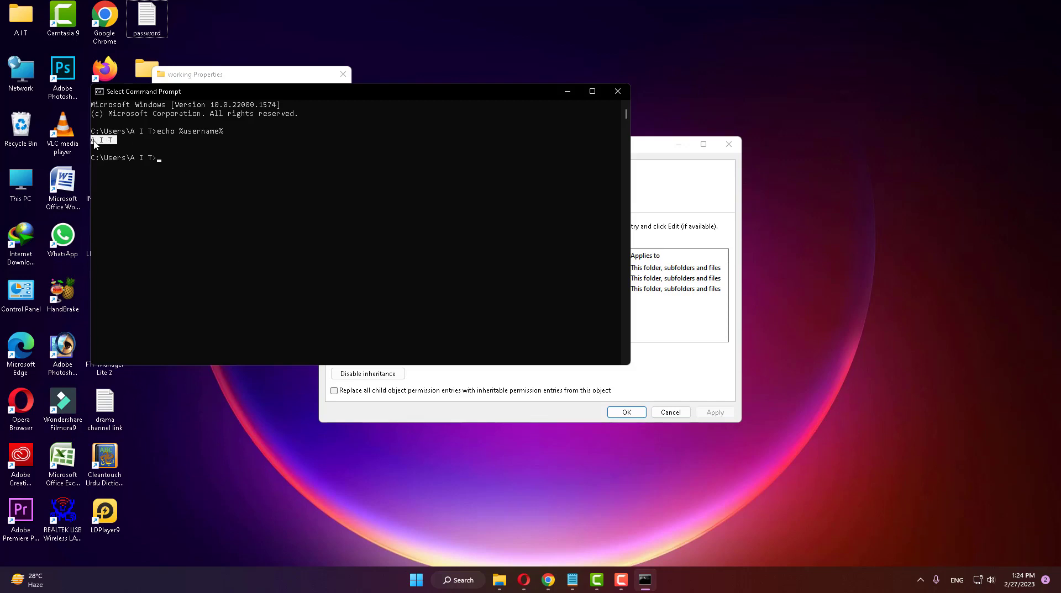
left_click_drag(91, 142, 112, 145)
Enter the account name, fix its spacing after Check Names fails, and confirm it as owner.
left_click(617, 91)
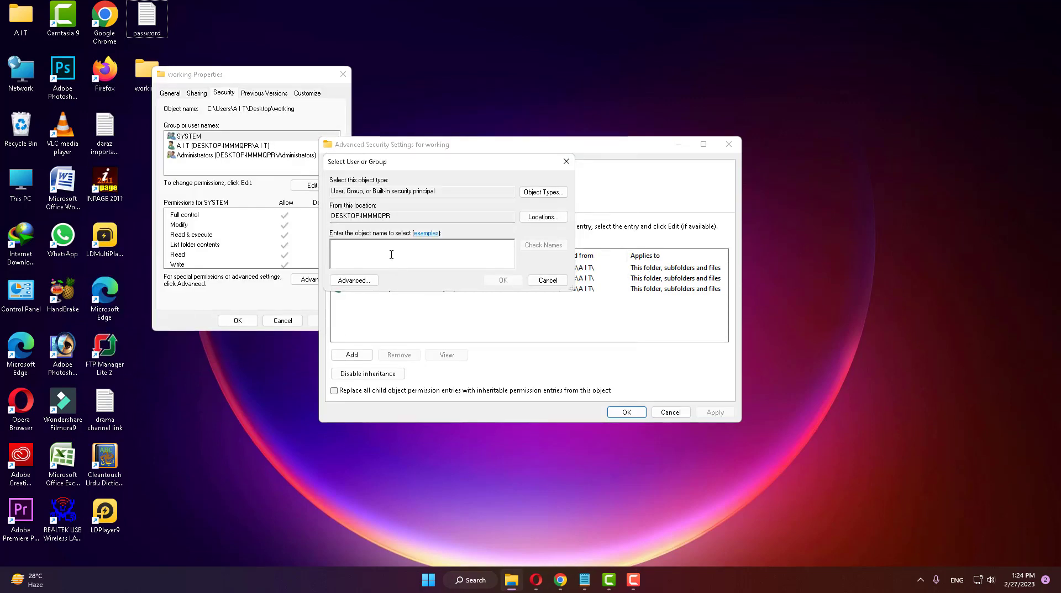
type("AIT")
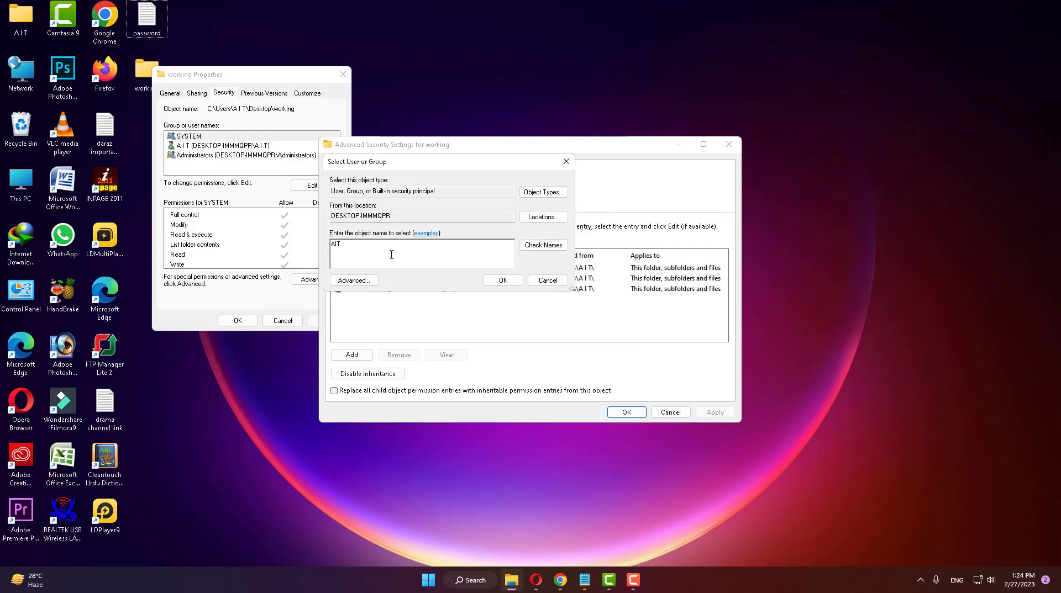
left_click(546, 249)
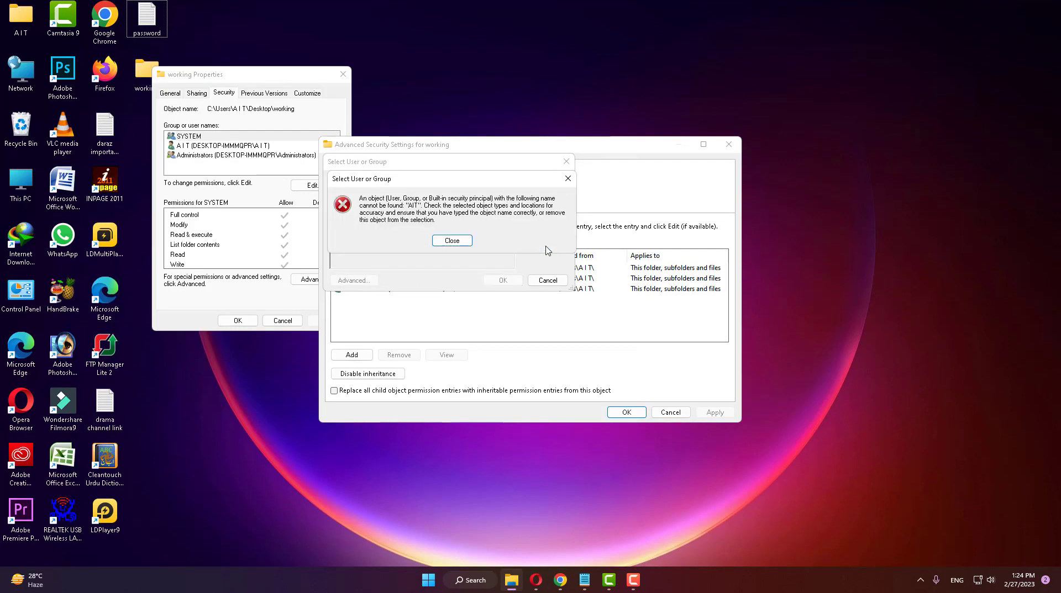
left_click(445, 241)
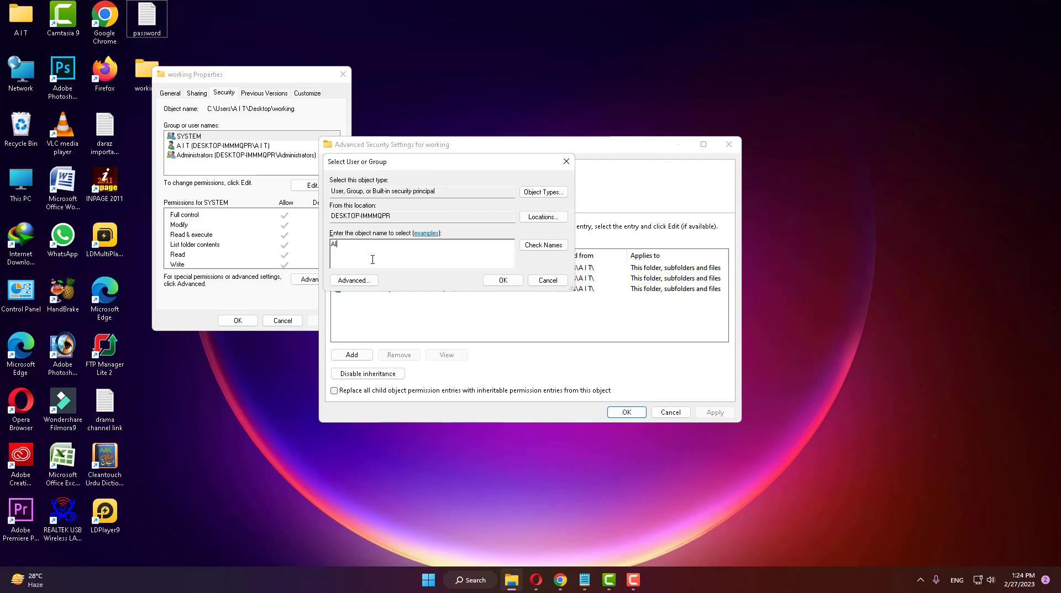
type("I T")
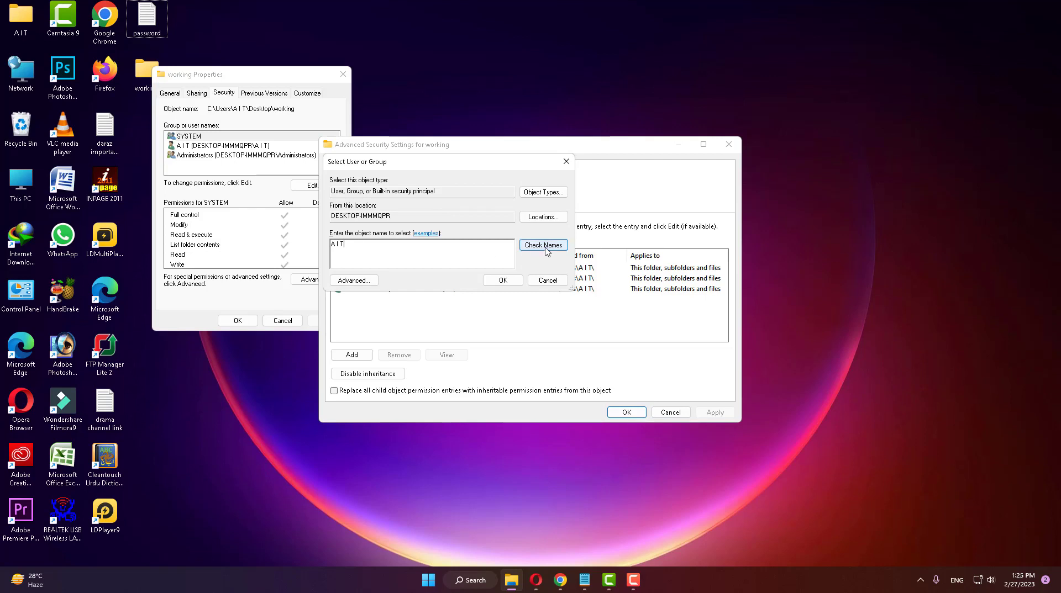
left_click(544, 245)
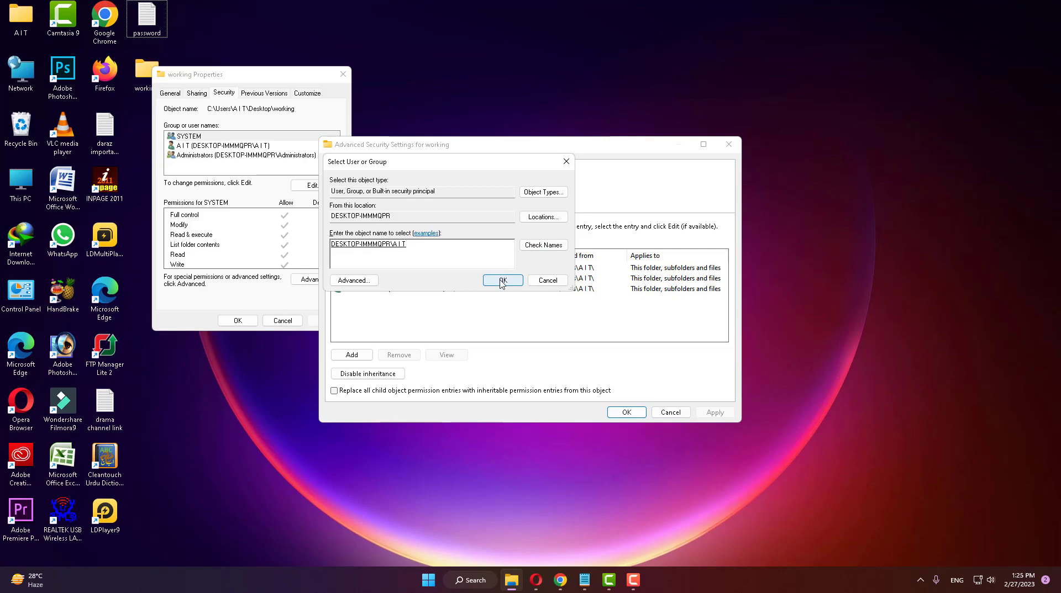
left_click(502, 281)
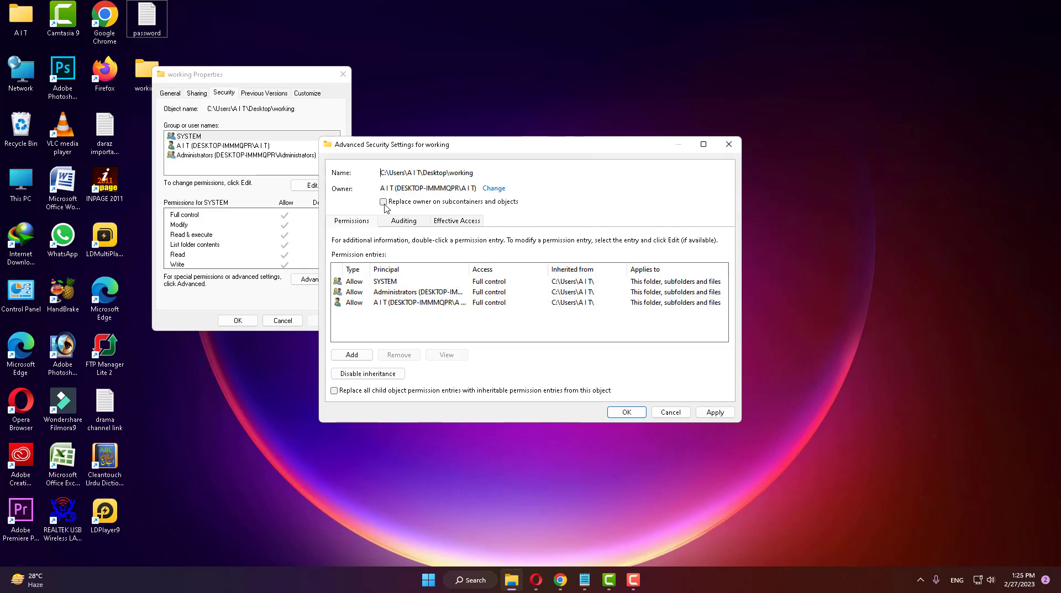
Enable 'Replace owner on subcontainers and objects', apply, close the dialogs, and return to Opera.
left_click(509, 203)
left_click(431, 303)
left_click(729, 411)
left_click(624, 331)
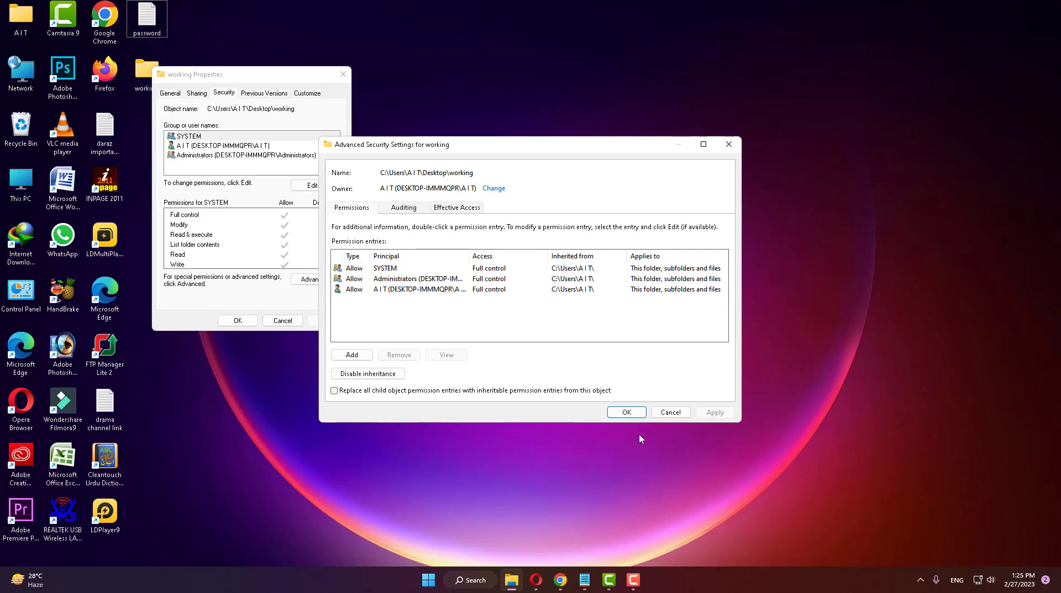
left_click(633, 414)
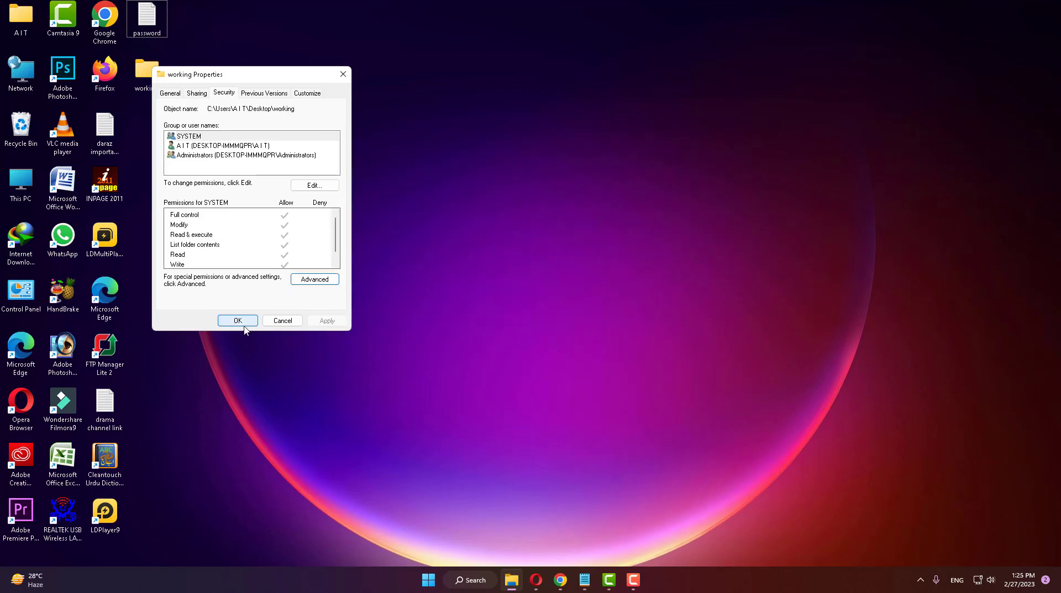
left_click(238, 320)
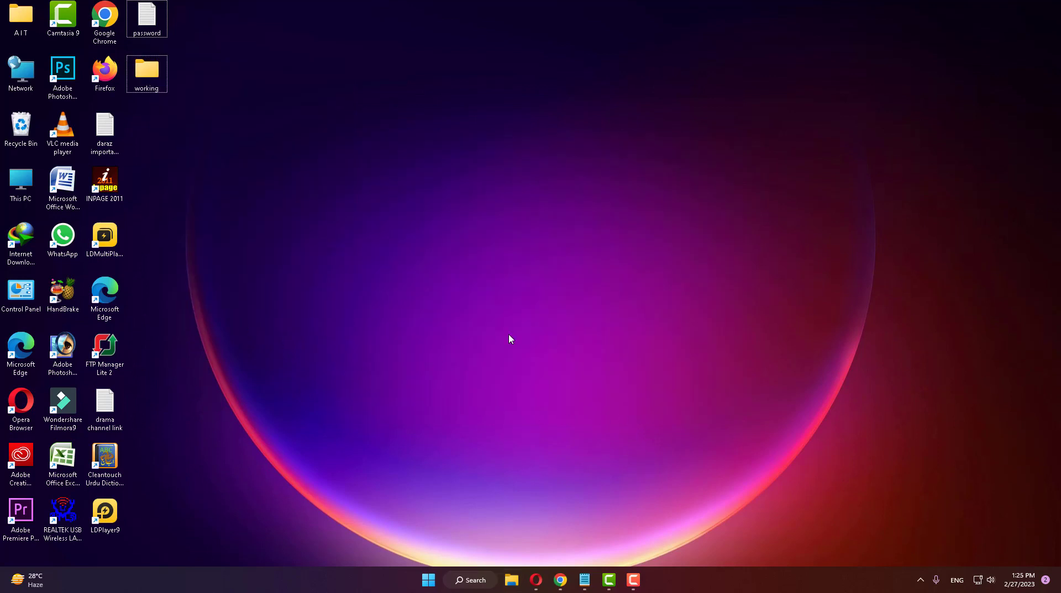
left_click(536, 580)
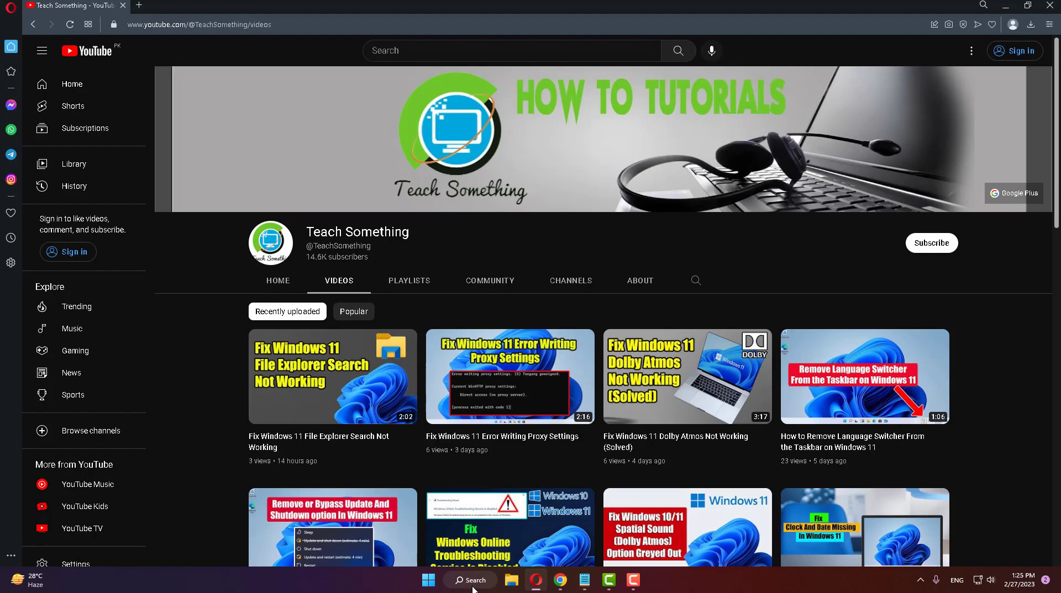
Search for 'CMD' and run Command Prompt as administrator.
left_click(473, 588)
type("CMD")
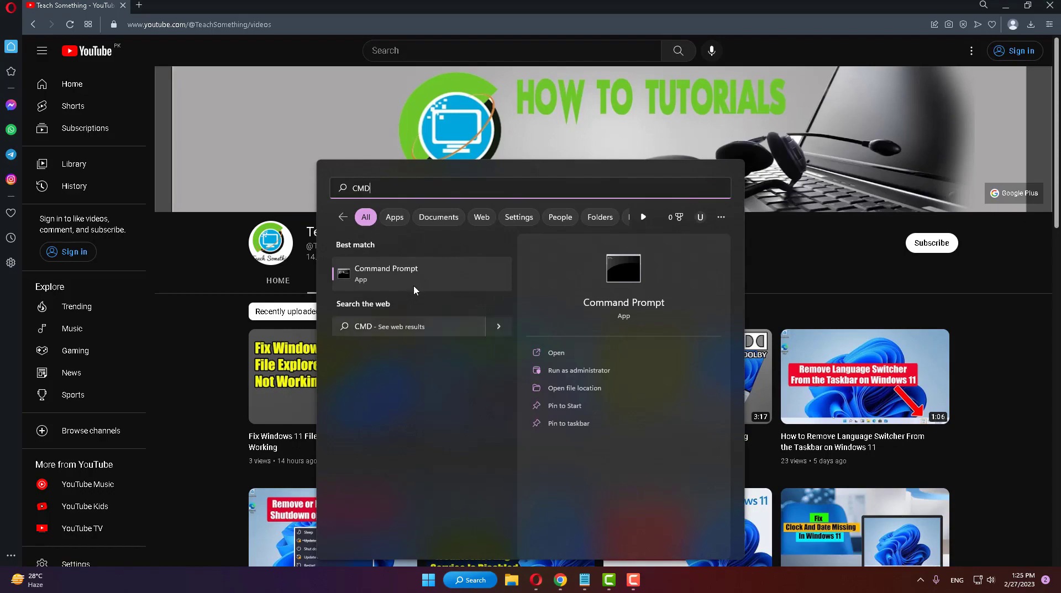
right_click(420, 284)
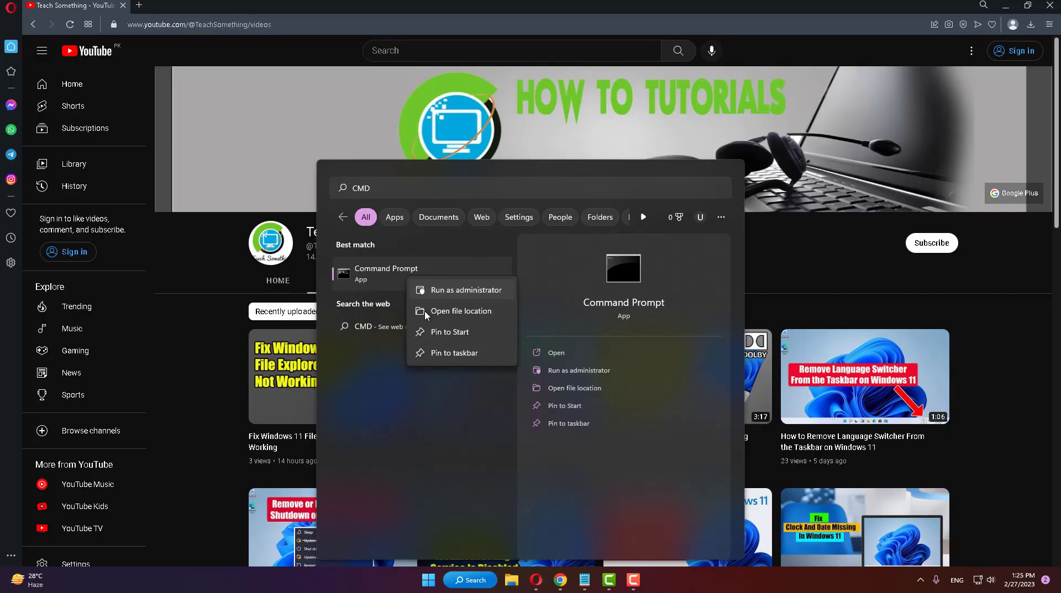
left_click(442, 291)
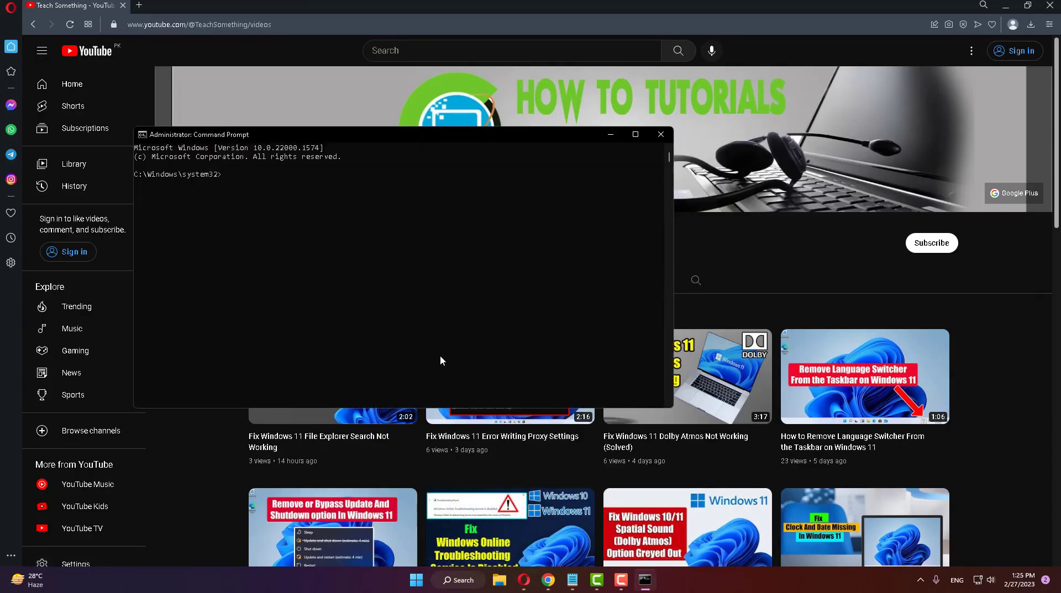
Try a first, mistyped chkdsk /f /r command.
type("CHK")
key("BackSpace")
key("BackSpace")
key("BackSpace")
type("chkdis")
type("k")
key("BackSpace")
key("BackSpace")
type("isk")
type("/f")
type("/r")
key("Return")
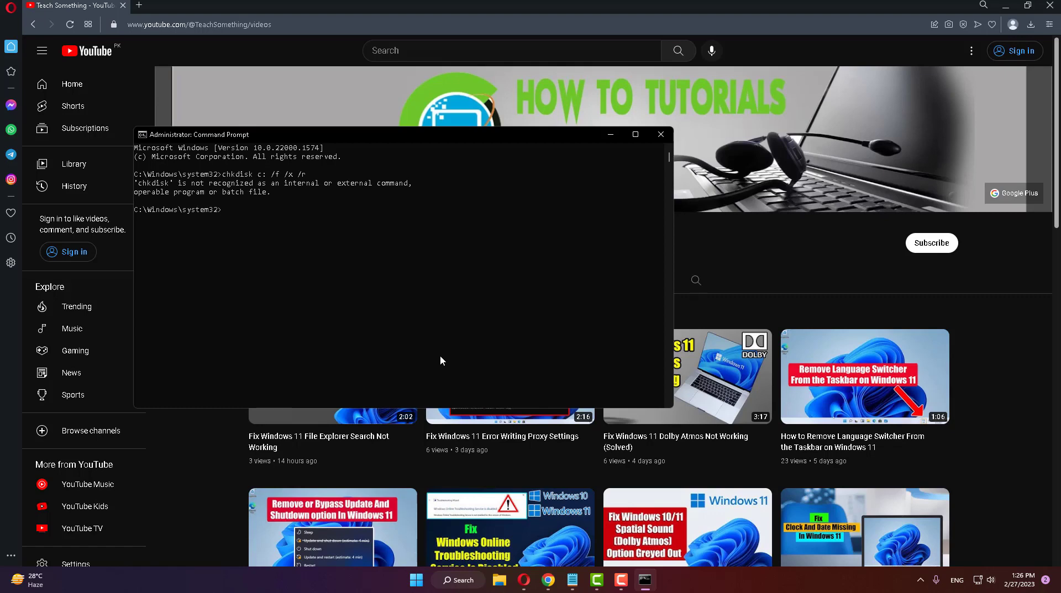
Run chkdsk c: /f /x /r on drive C and close the administrator Command Prompt.
type("chkd")
type("sk c: ")
type("/f ")
type("/x /r")
key("Return")
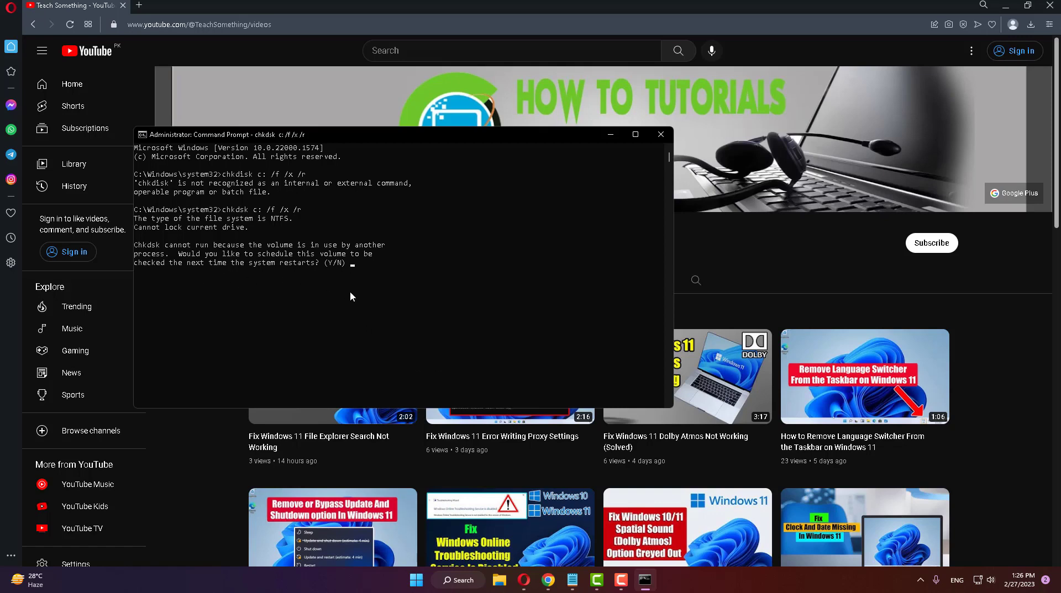
left_click(661, 134)
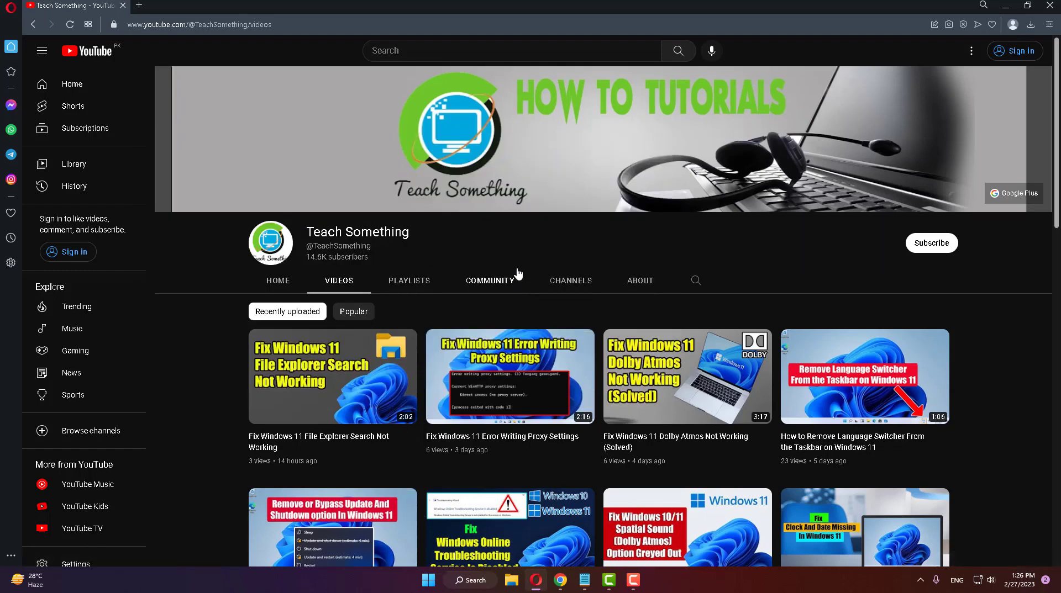